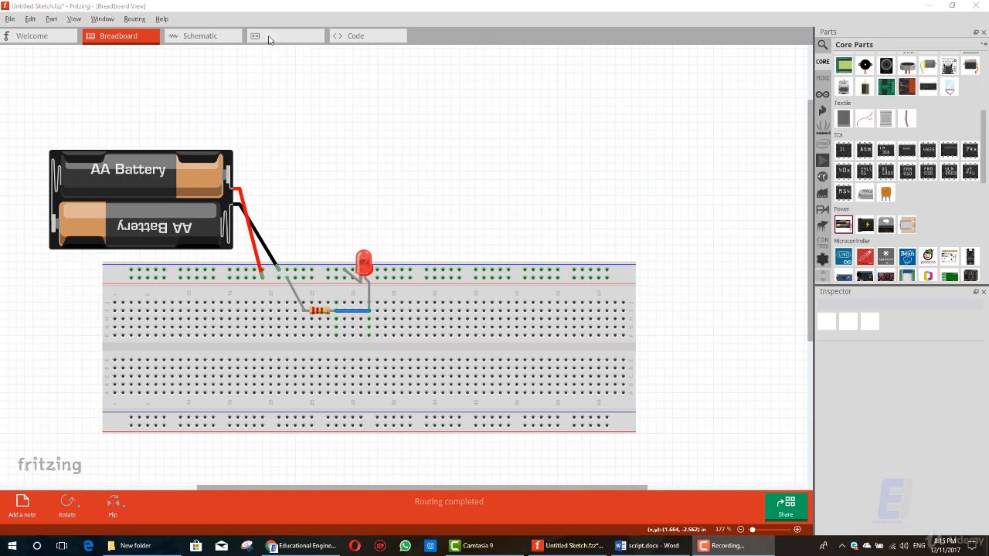
Step: Open the schematic view and move the battery symbol beside the resistor and LED symbols
click(270, 39)
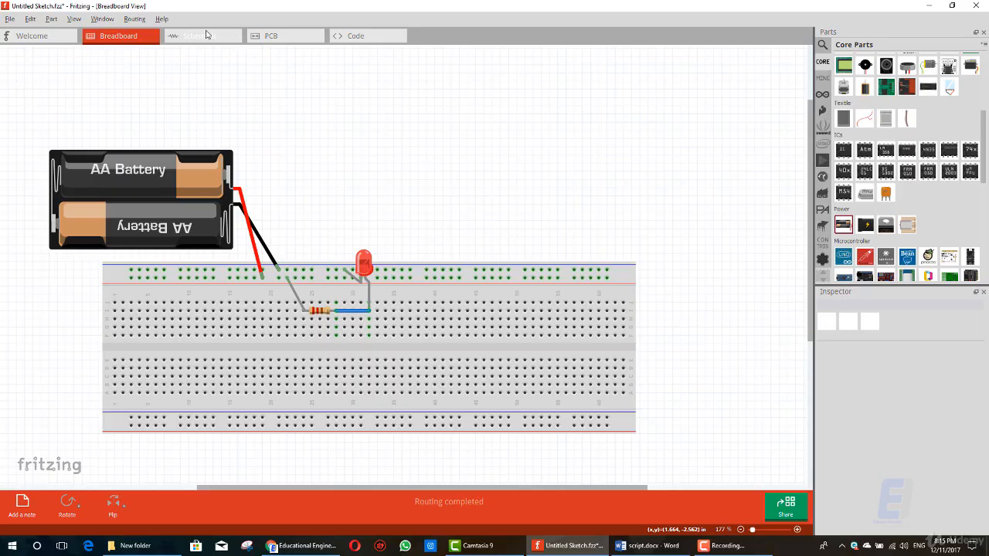
click(205, 36)
click(208, 120)
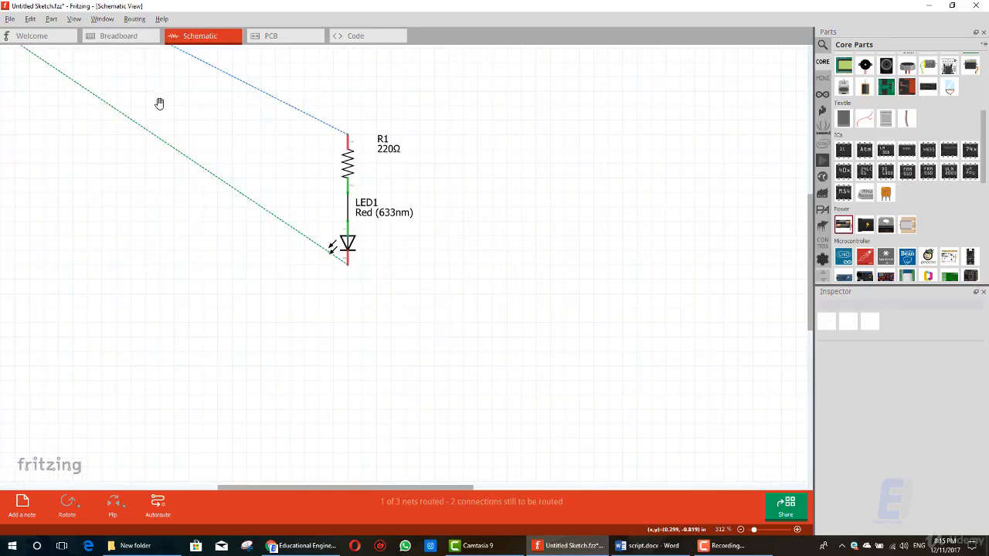
drag(159, 101, 433, 302)
ctrl+scroll(528, 335, down, 10)
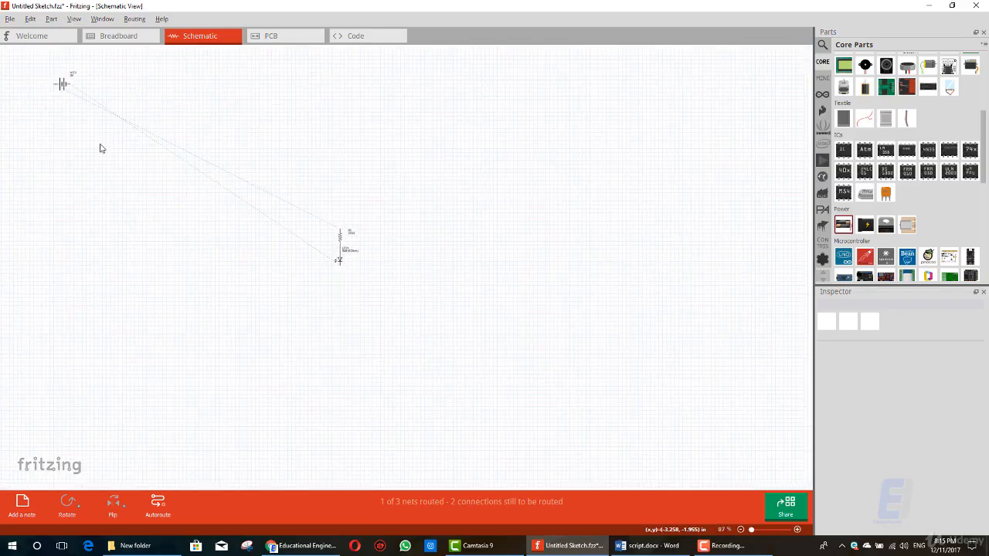
click(62, 83)
drag(62, 84, 311, 246)
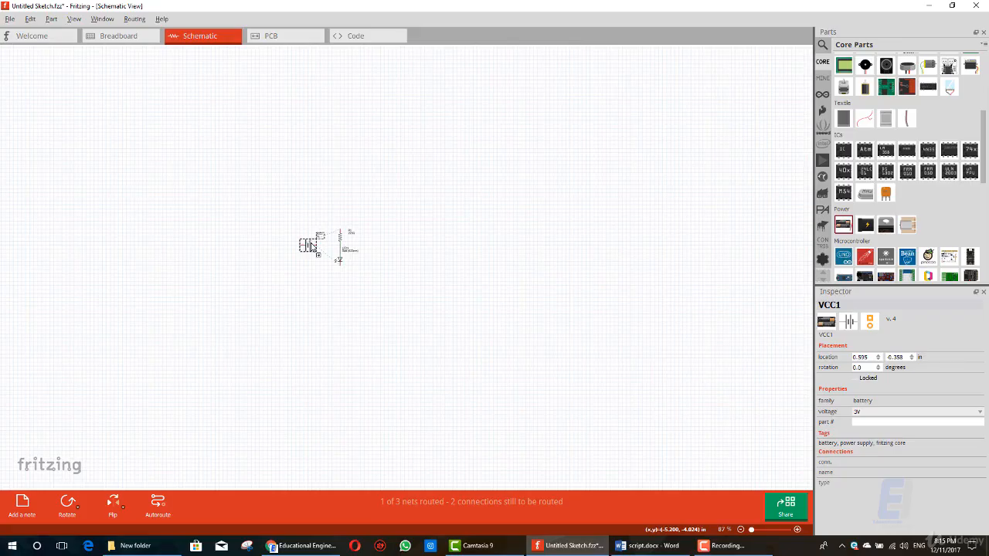
Step: Rotate the battery symbol 90° clockwise and autoroute the schematic connections
right_click(312, 246)
mouse_move(382, 250)
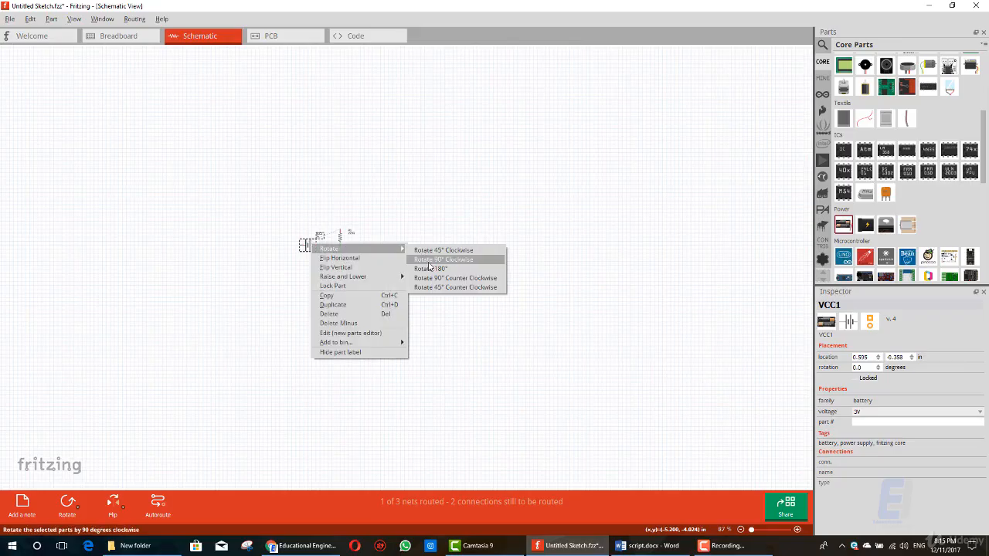
click(429, 263)
ctrl+scroll(313, 246, up, 5)
ctrl+scroll(275, 240, up, 4)
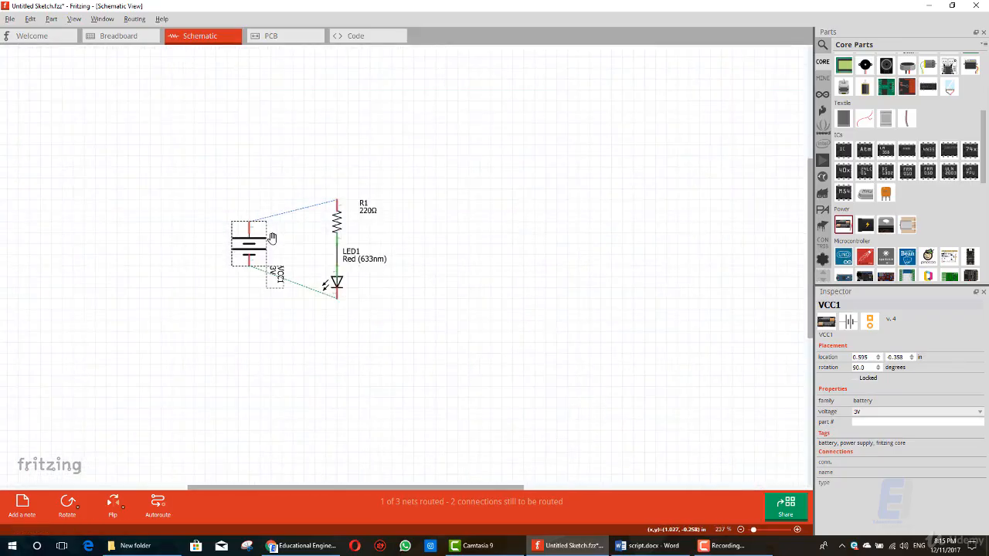
click(156, 504)
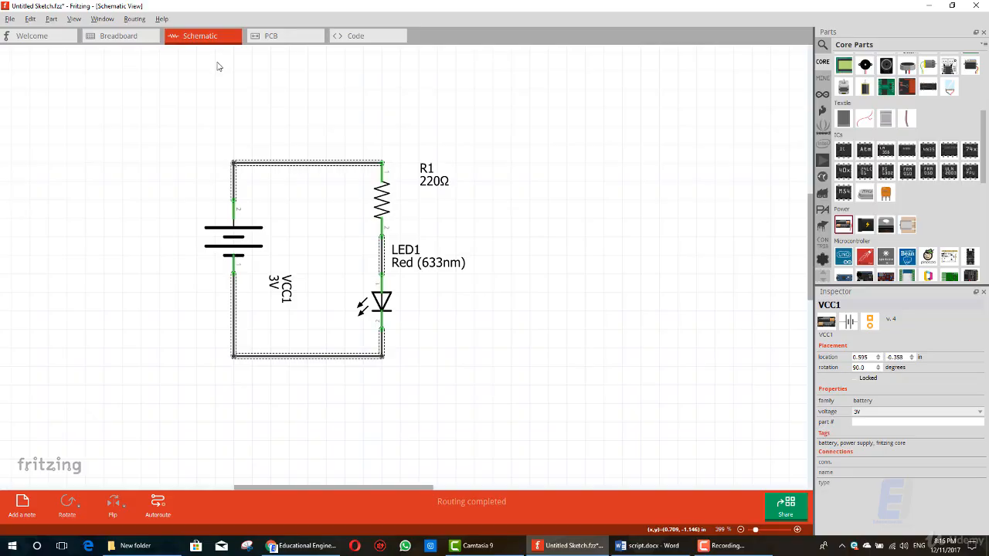
Step: Open the PCB view of the circuit
click(279, 39)
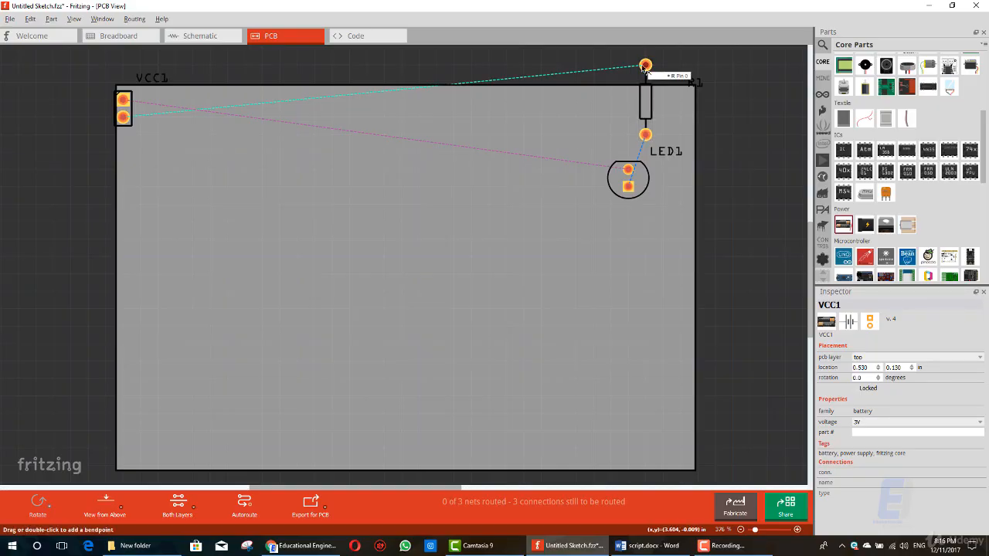
key(alt+Tab)
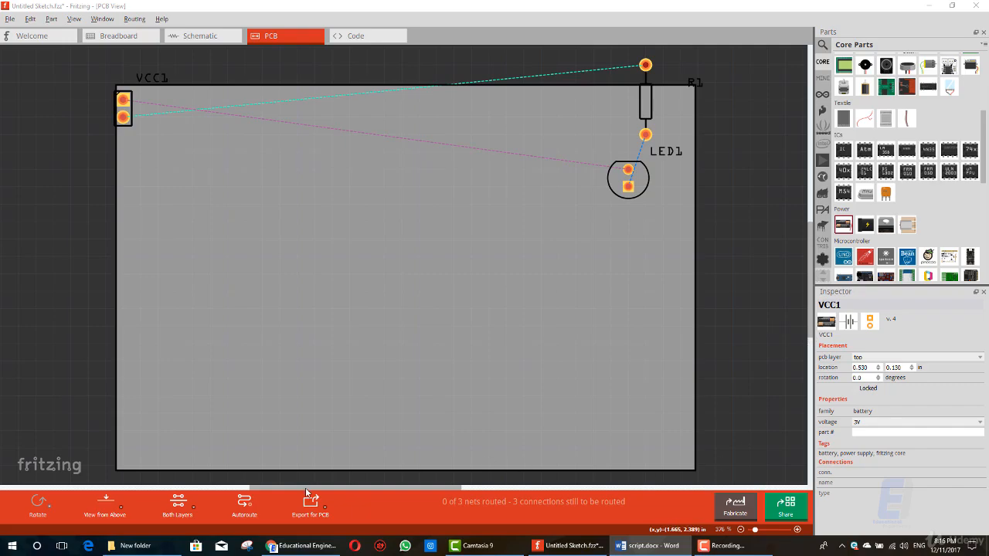
mouse_move(312, 488)
mouse_down()
mouse_move(143, 487)
mouse_move(432, 503)
mouse_move(324, 506)
mouse_move(313, 494)
mouse_up()
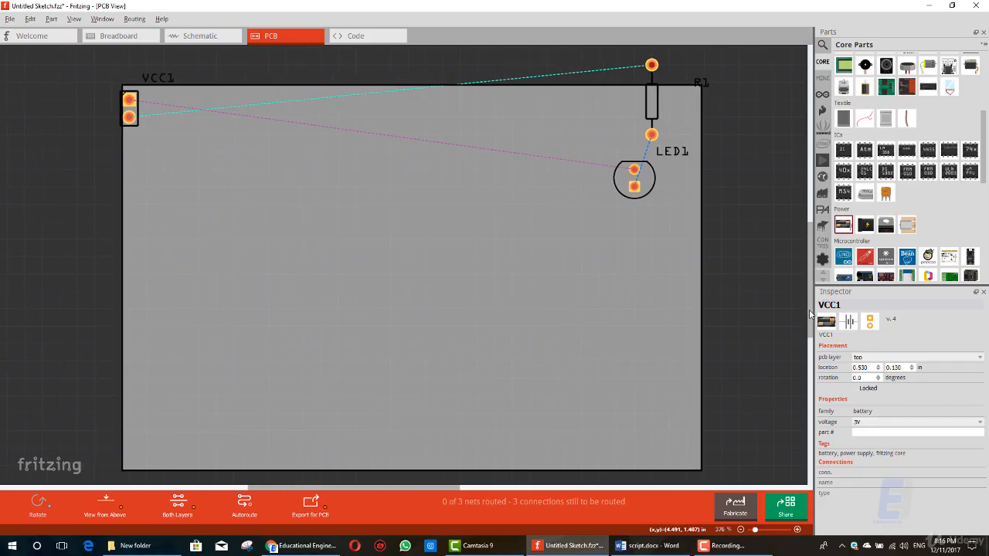
mouse_move(810, 314)
mouse_down()
mouse_move(820, 240)
mouse_move(811, 315)
mouse_up()
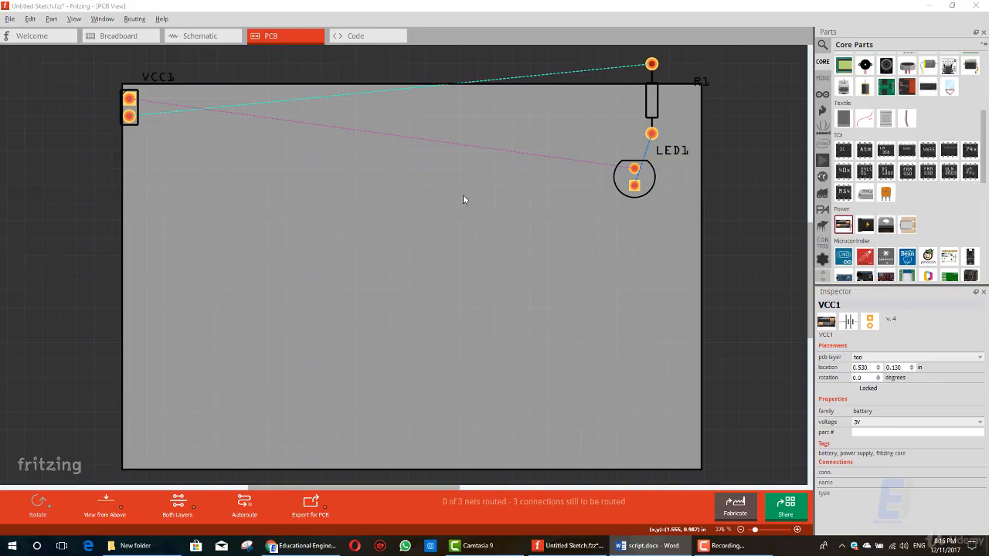
click(129, 118)
mouse_move(129, 119)
mouse_down()
mouse_move(170, 180)
mouse_move(132, 119)
mouse_up()
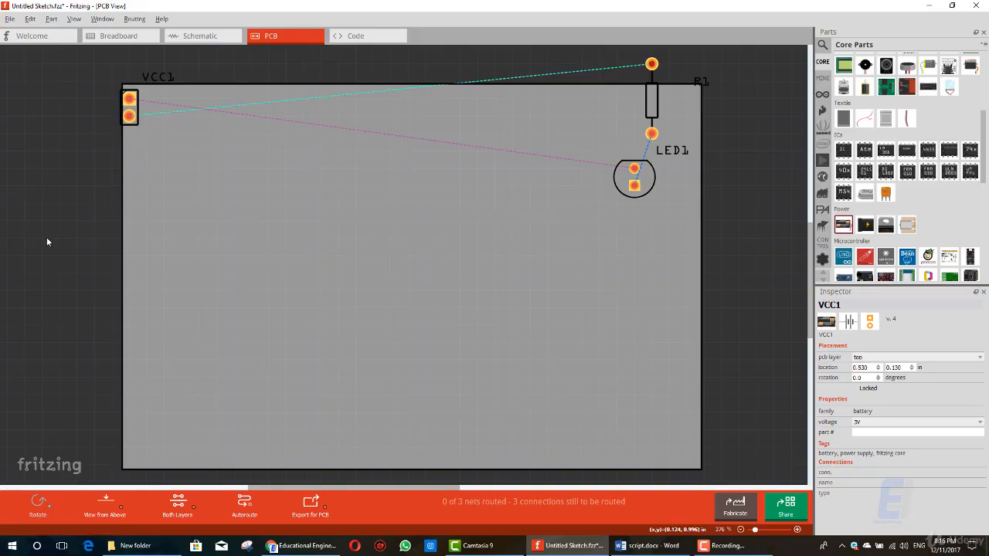
Step: Move the board to about 0.49, -0.32 in so the resistor, LED and battery footprints lie over it
click(679, 209)
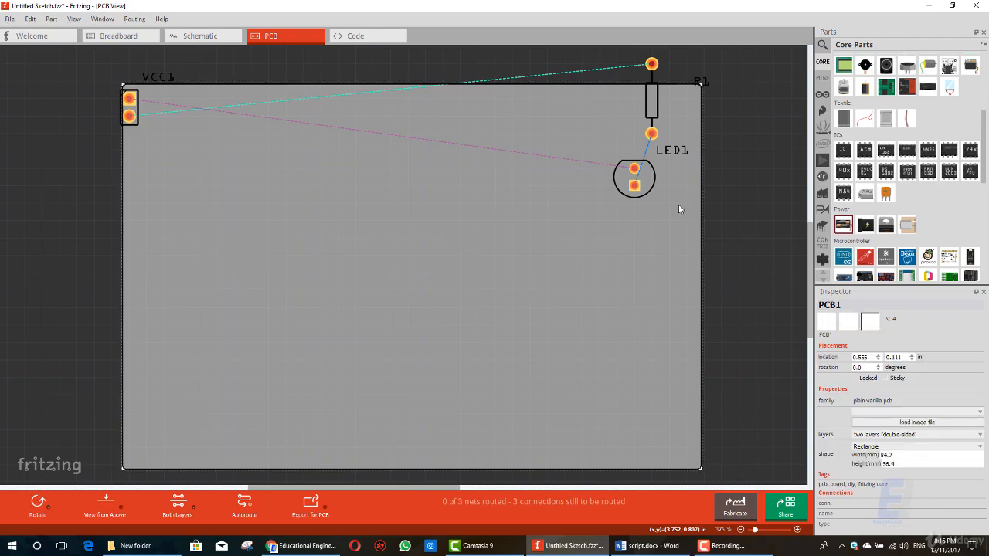
drag(680, 254, 720, 222)
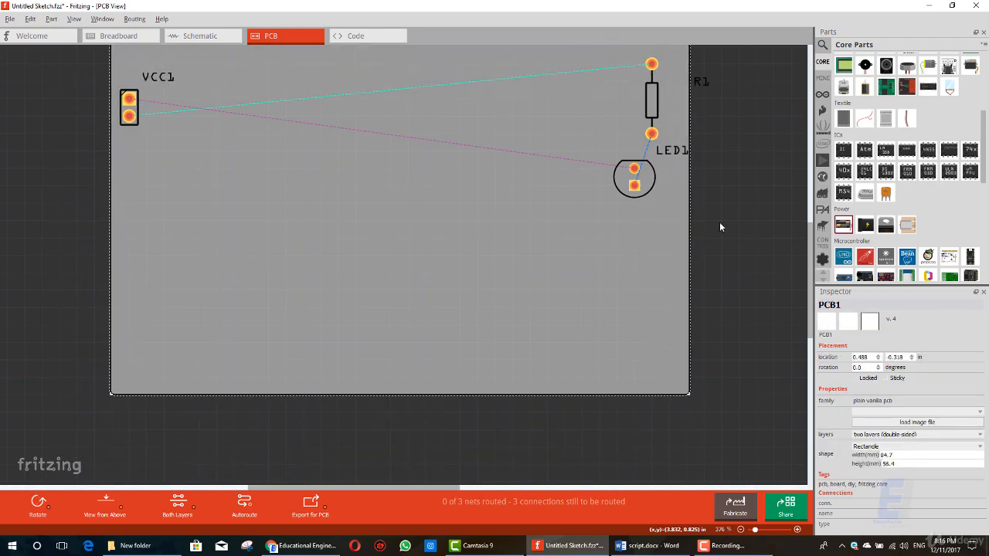
click(752, 217)
scroll(730, 207, down, 1)
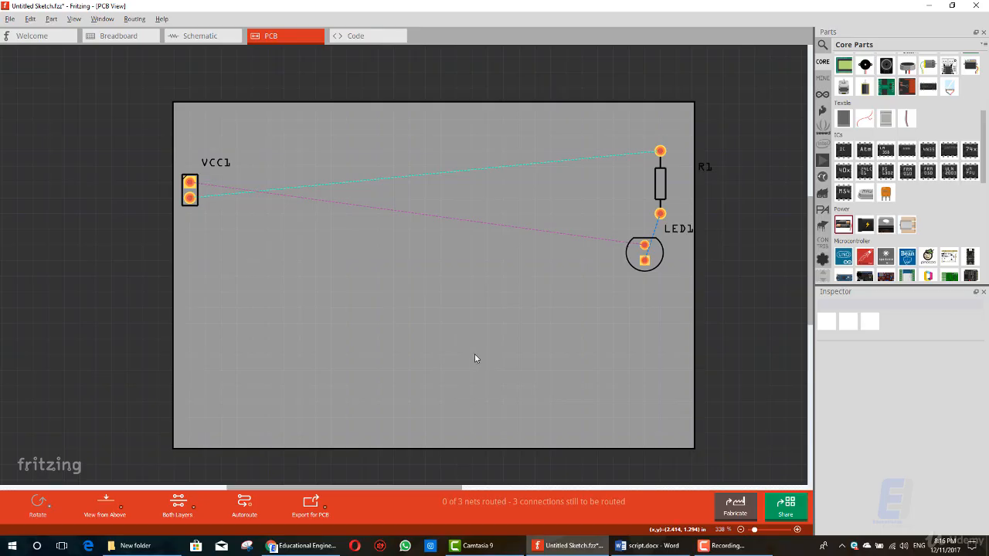
Step: Shrink the rectangular board to about 25.7 mm wide and 17.4 mm high
key(alt+Tab)
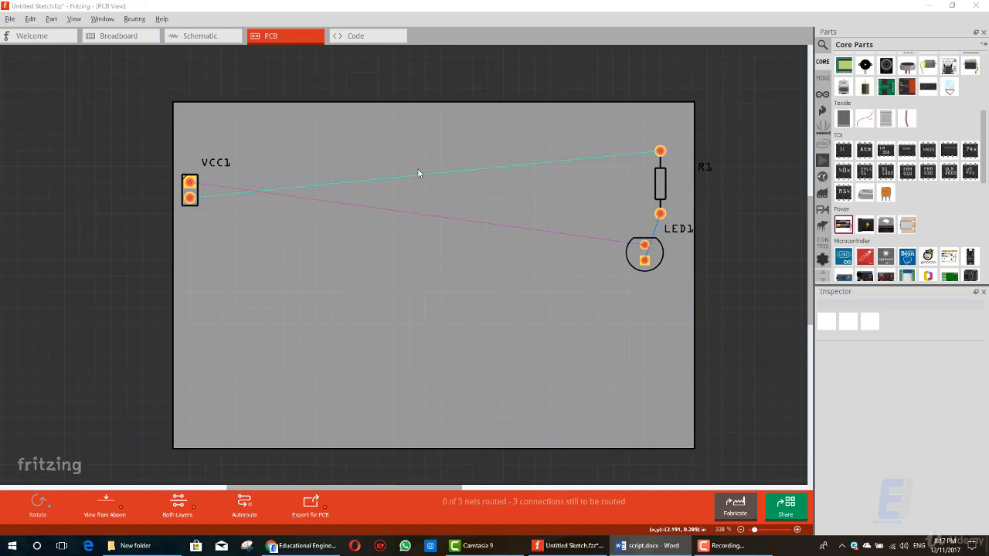
click(379, 128)
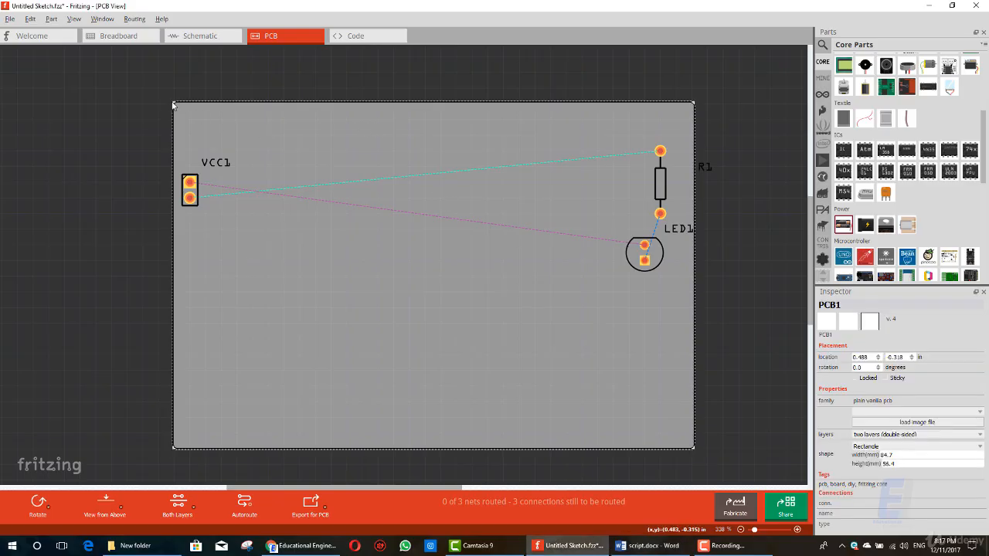
drag(175, 108, 366, 185)
drag(163, 165, 227, 221)
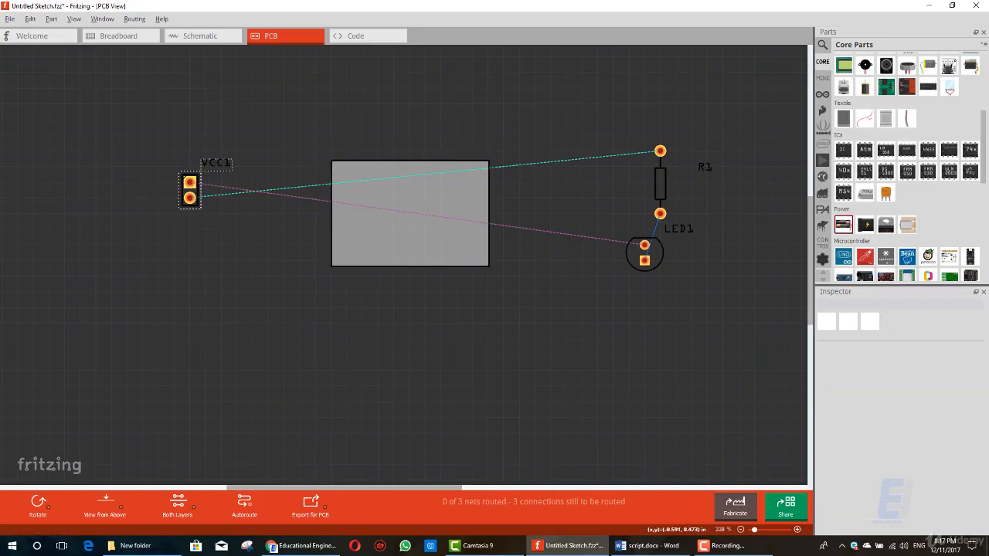
key(alt+Tab)
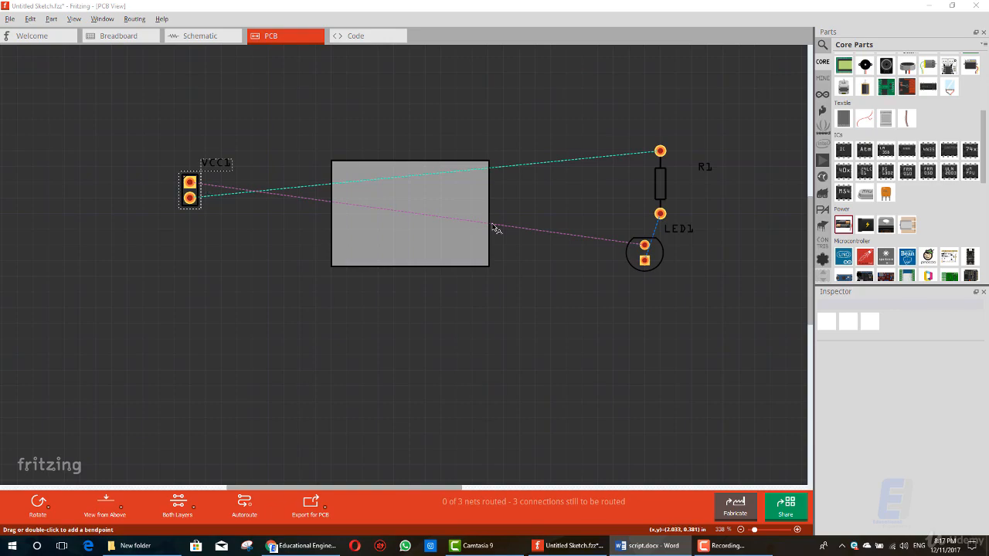
Step: Move the footprints onto the board, with the resistor on its left side and the battery above the LED on its right
mouse_move(644, 244)
mouse_down()
mouse_move(578, 241)
mouse_move(641, 253)
mouse_move(466, 242)
mouse_up()
drag(658, 185, 360, 215)
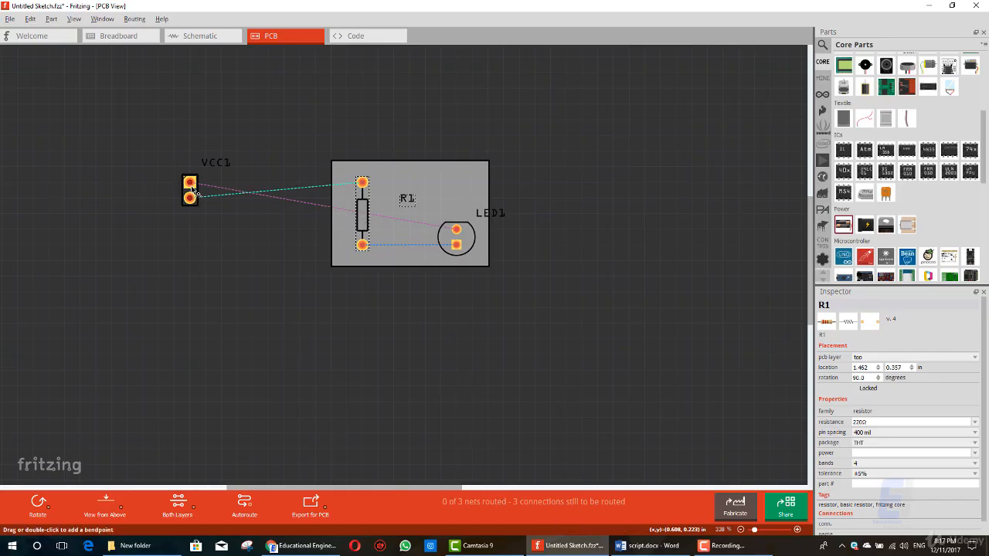
drag(189, 193, 454, 194)
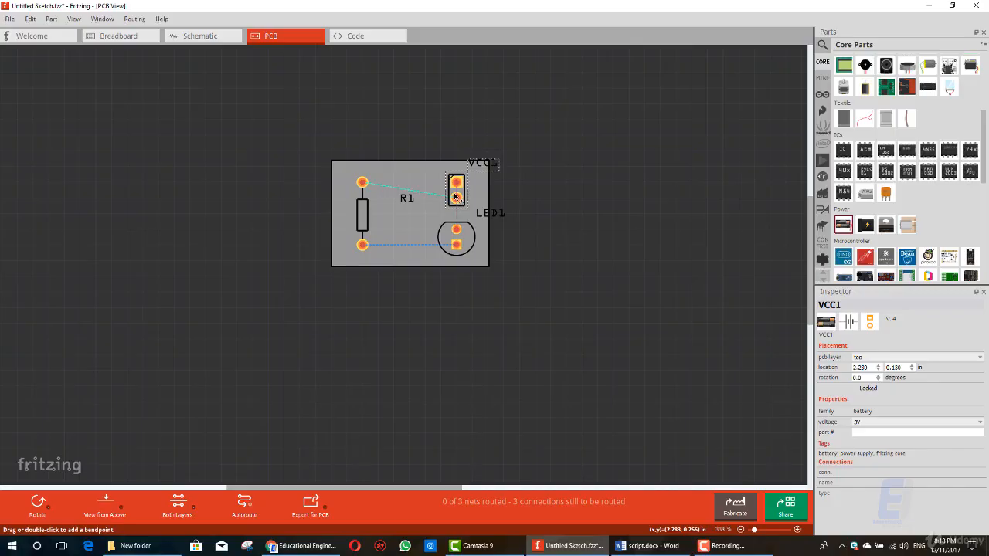
ctrl+scroll(454, 195, up, 1)
ctrl+scroll(455, 194, up, 7)
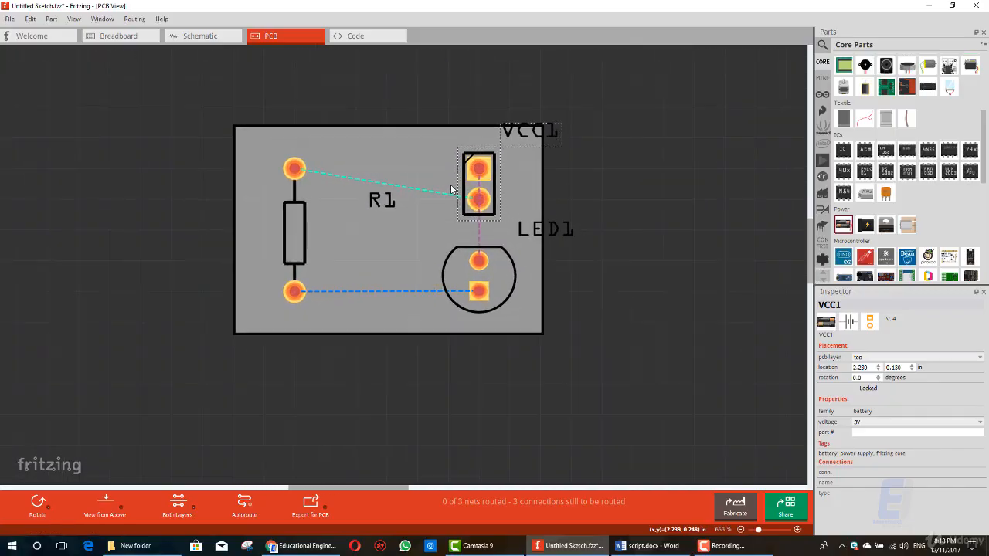
Step: Rotate the VCC1 battery footprint on the board by 180°
right_click(492, 167)
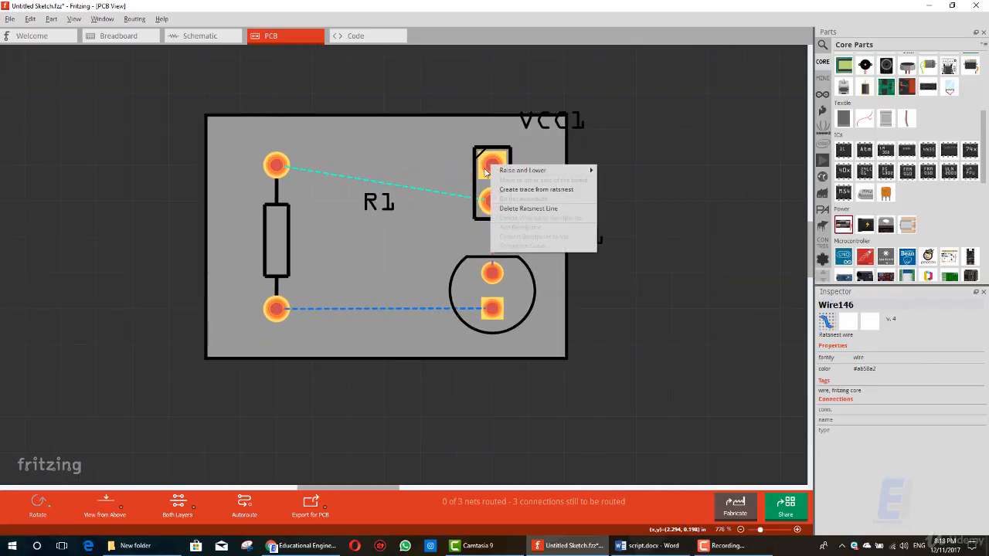
click(481, 177)
right_click(478, 177)
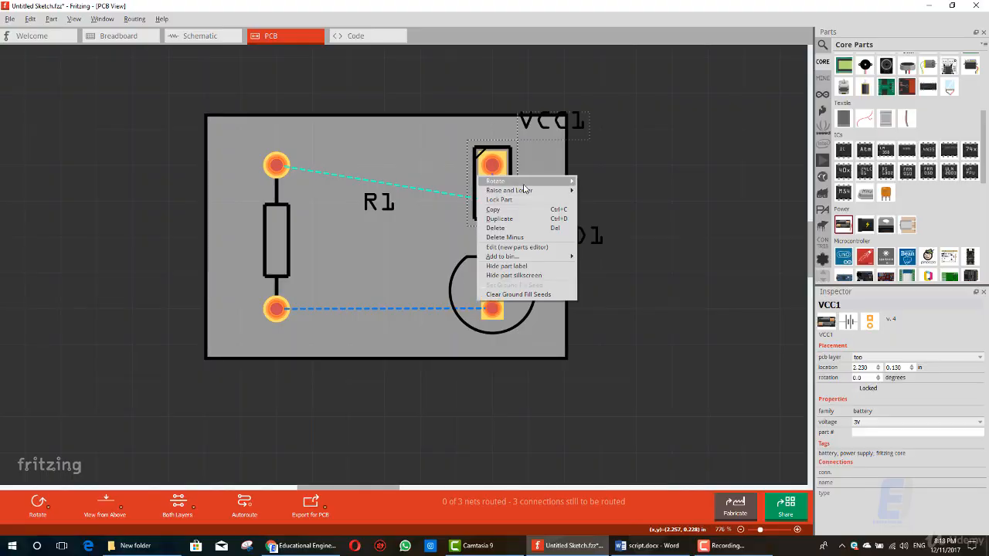
mouse_move(525, 181)
click(595, 201)
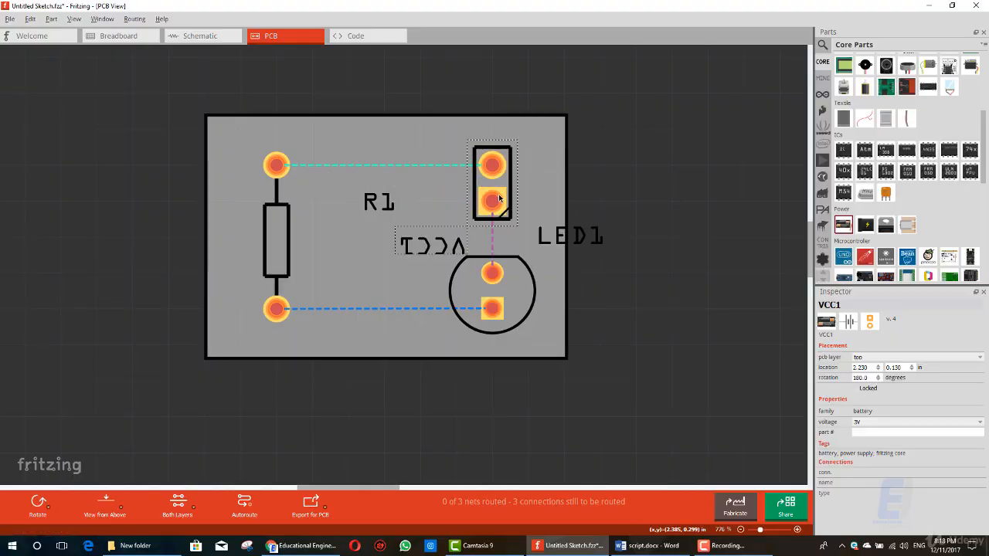
click(423, 197)
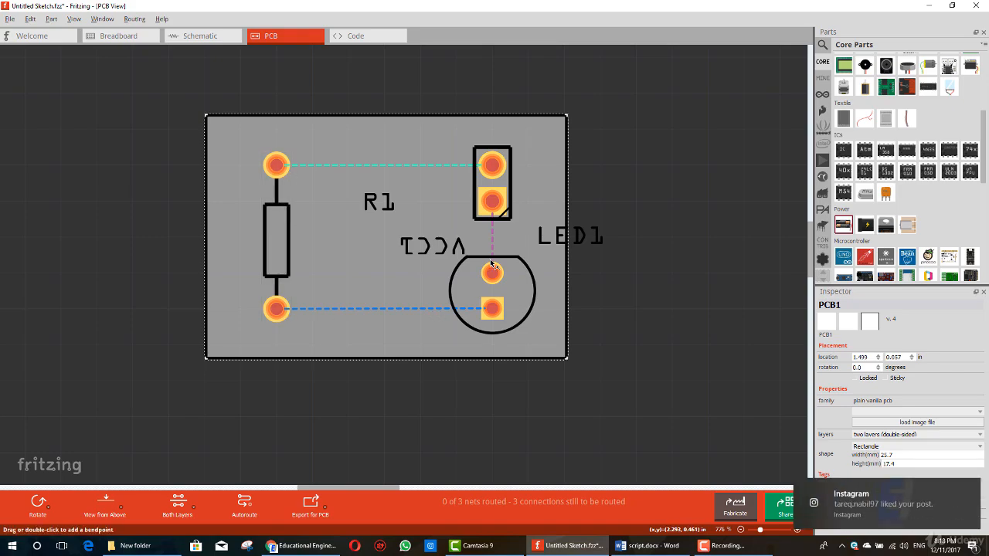
Step: Turn off Wi-Fi in Windows and dismiss the desktop notifications
click(971, 489)
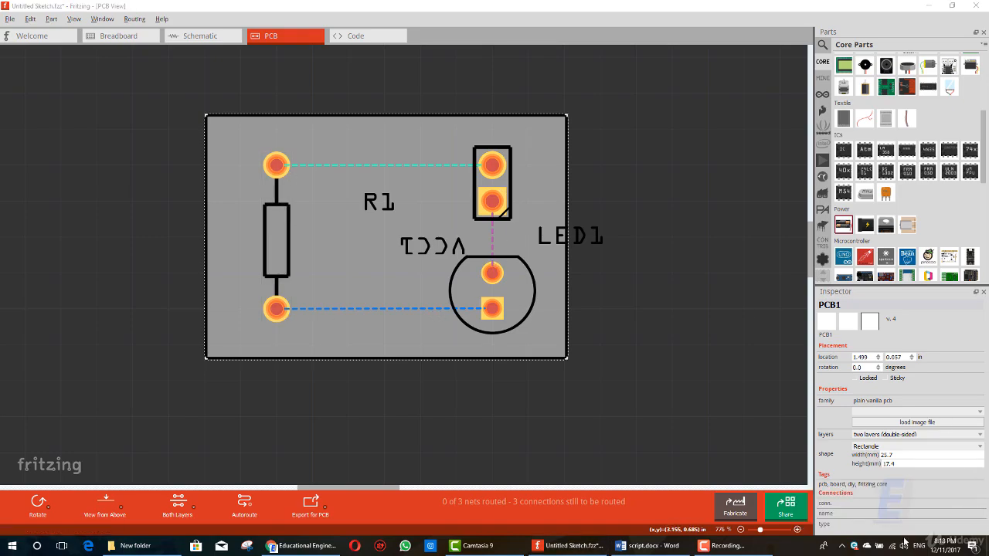
click(893, 545)
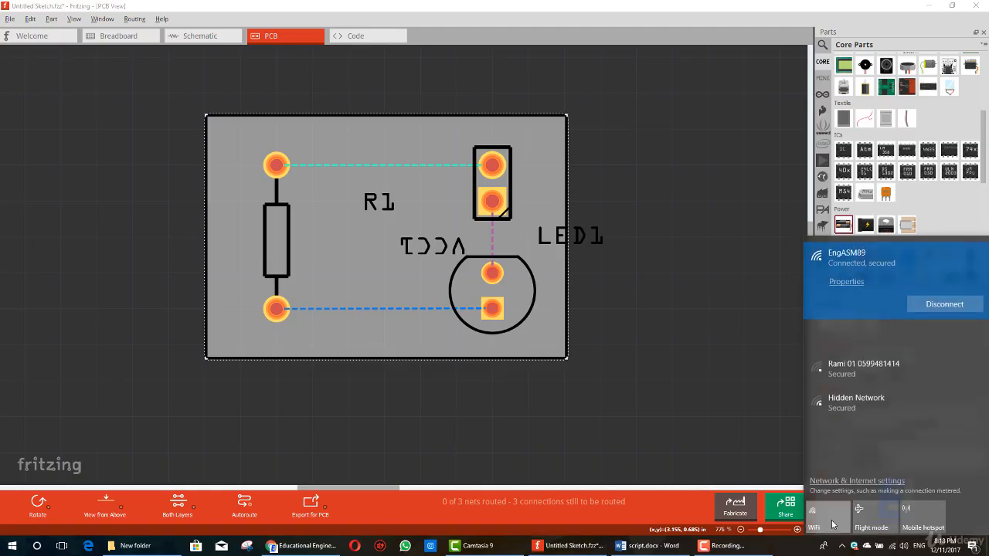
click(638, 400)
click(507, 309)
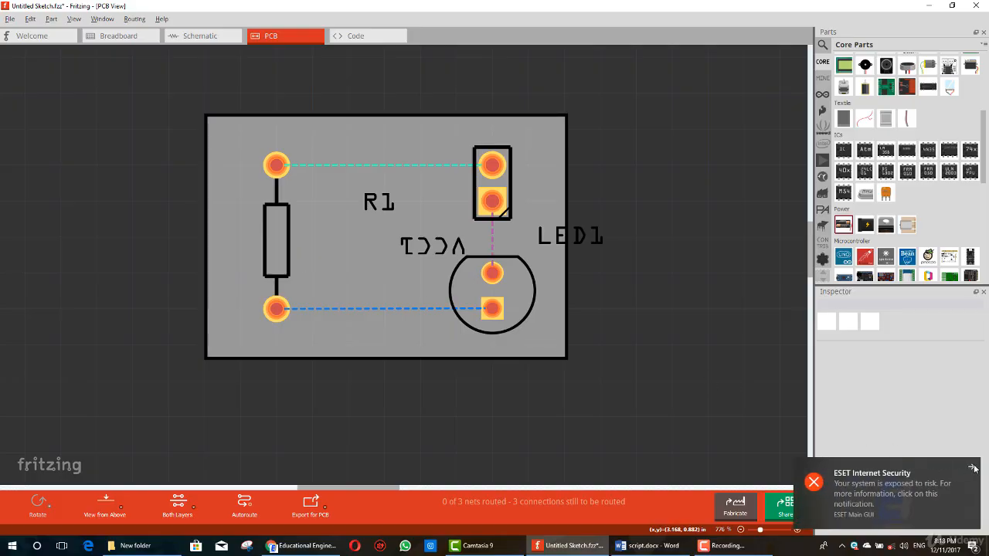
click(974, 468)
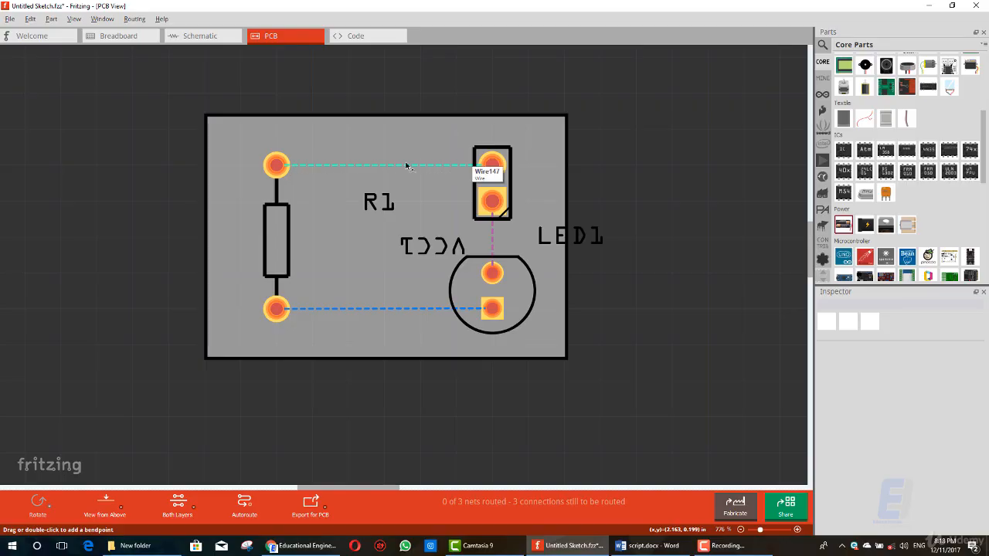
Step: Check the PCB layer options of the VCC1 battery footprint, keeping top selected
key(alt+Tab)
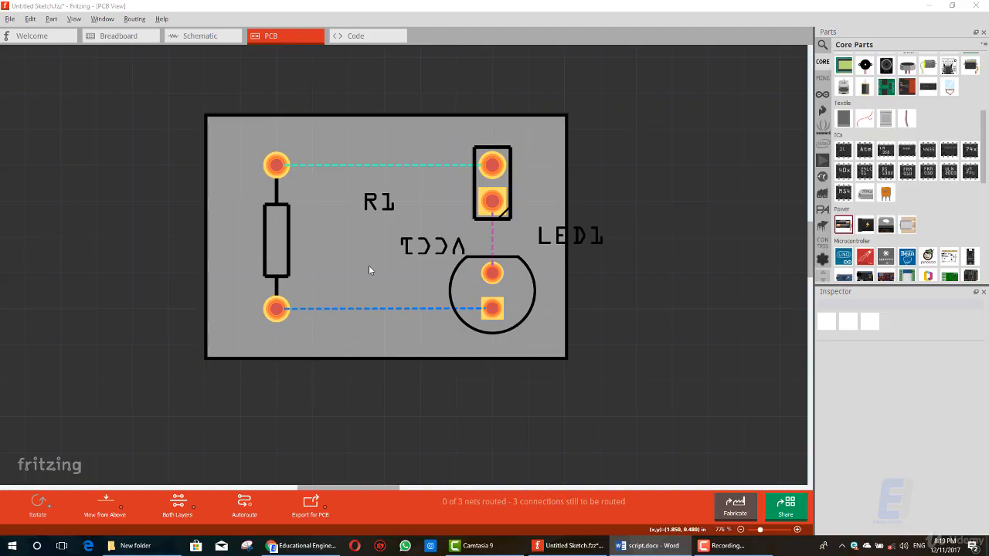
click(499, 169)
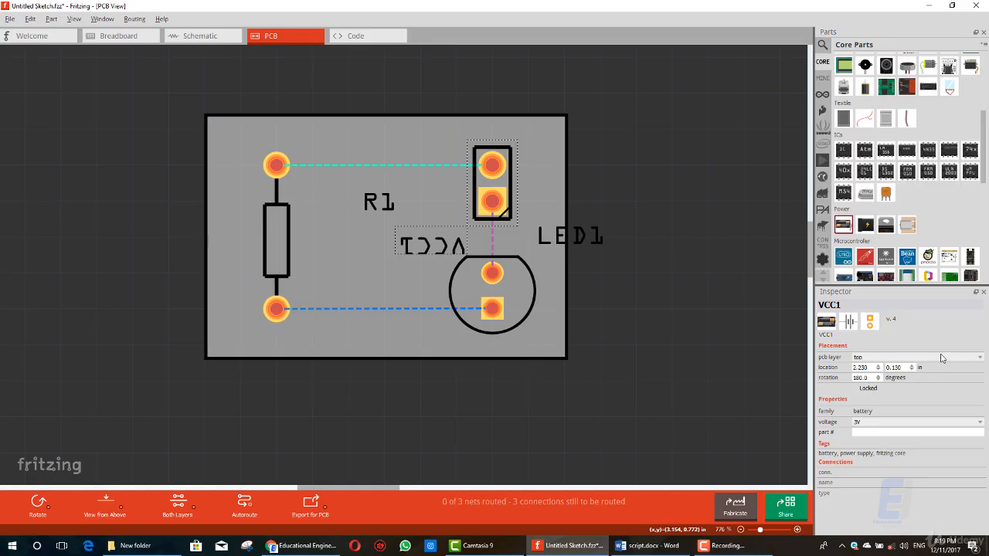
click(906, 356)
click(906, 358)
click(867, 357)
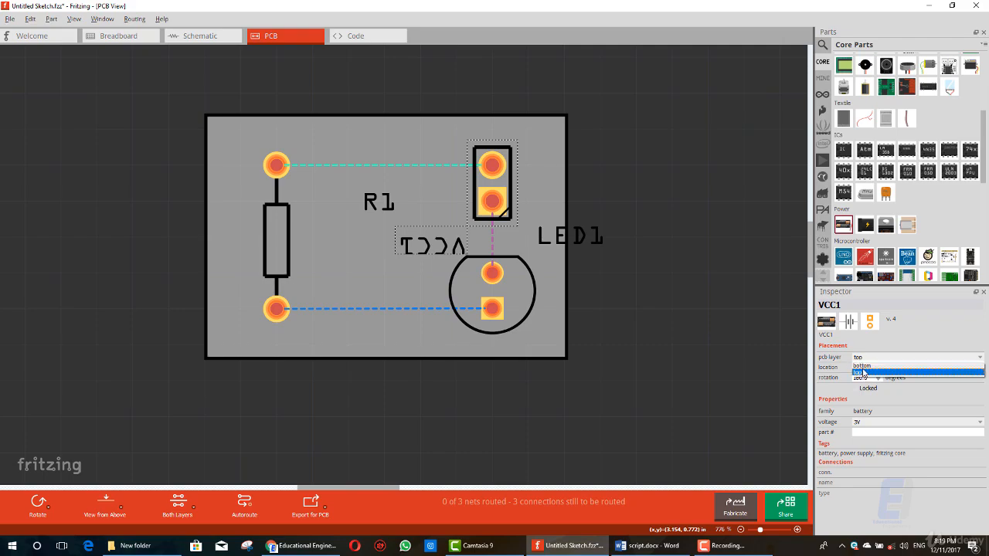
click(866, 373)
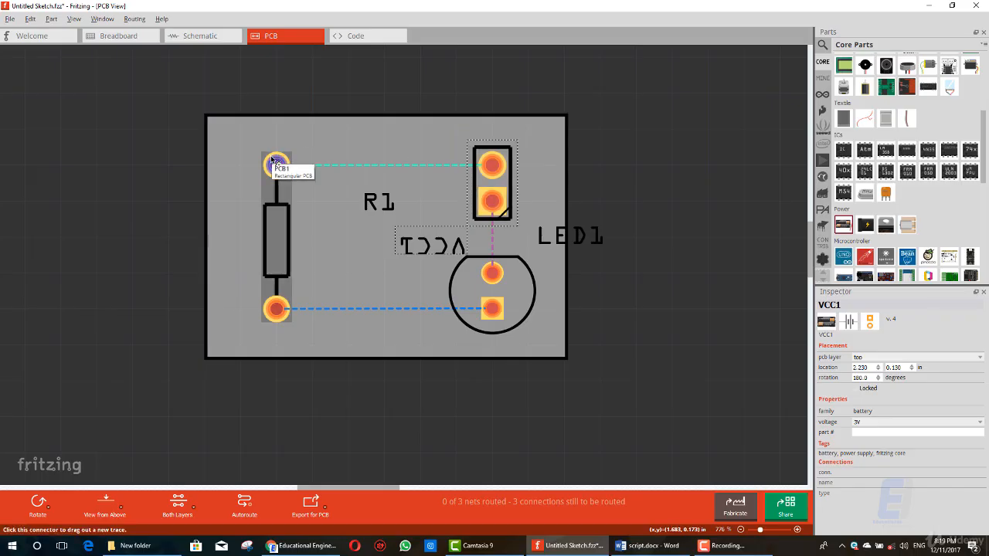
click(537, 331)
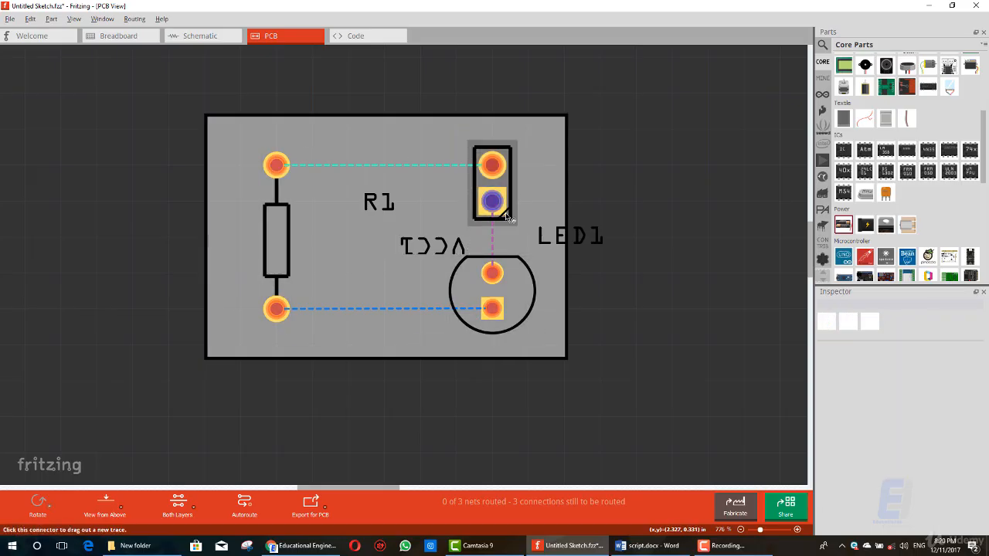
Step: Set the board's layers to one layer (single-sided)
click(552, 283)
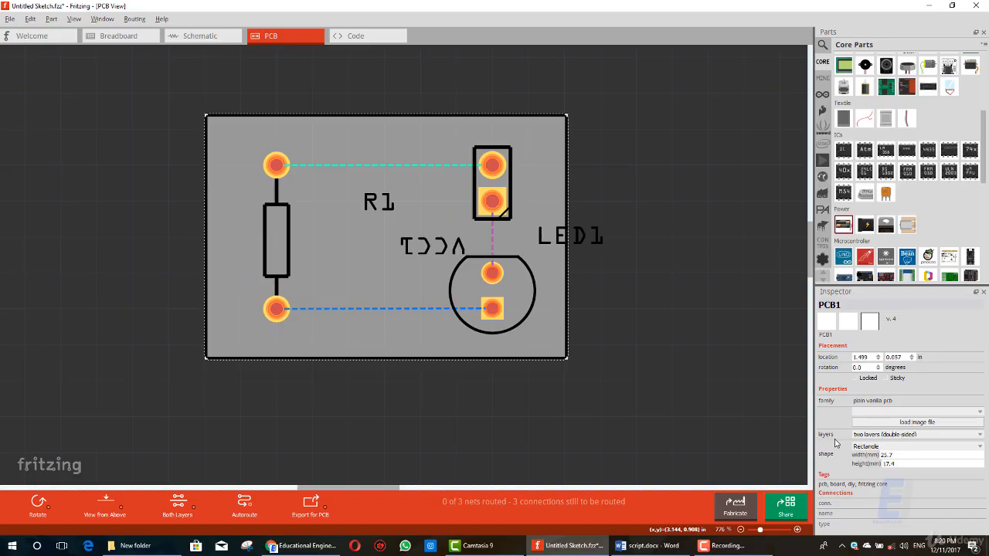
click(874, 437)
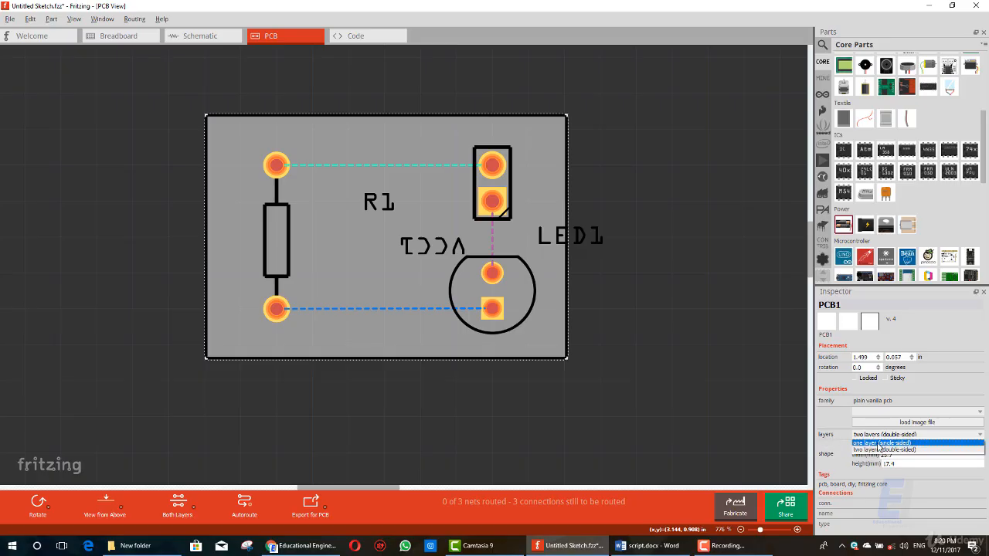
click(877, 443)
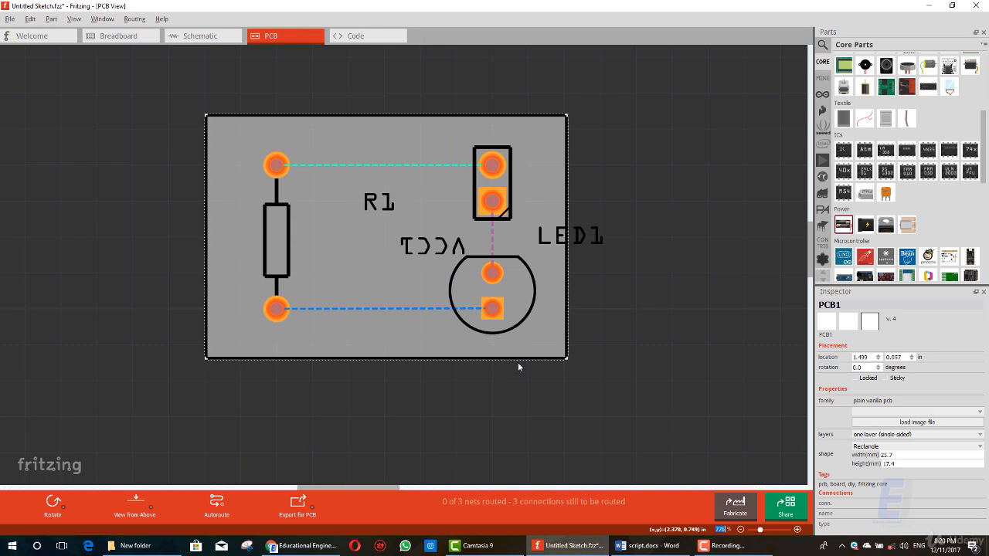